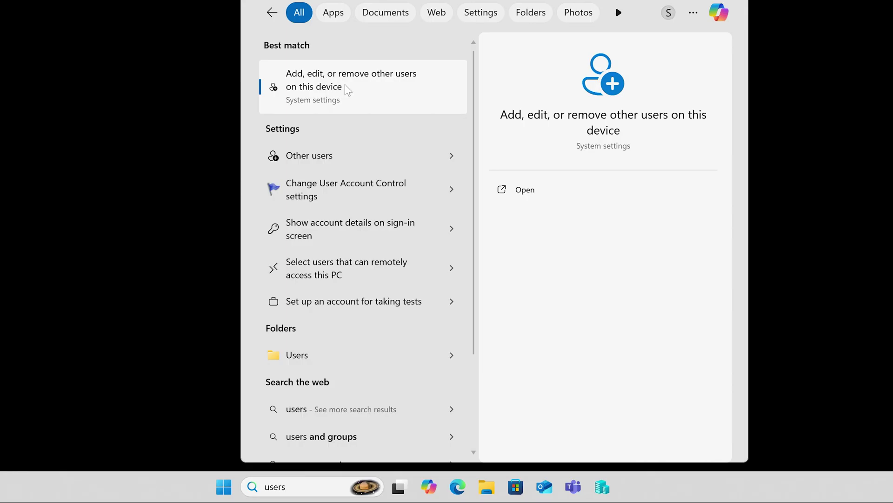
From Other users, start adding an account and choose a local user without a Microsoft account
click(348, 90)
click(733, 110)
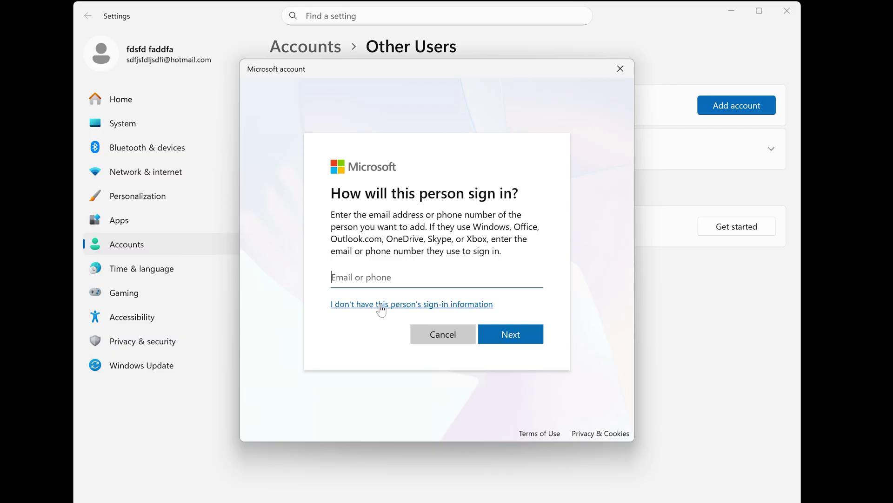
click(380, 304)
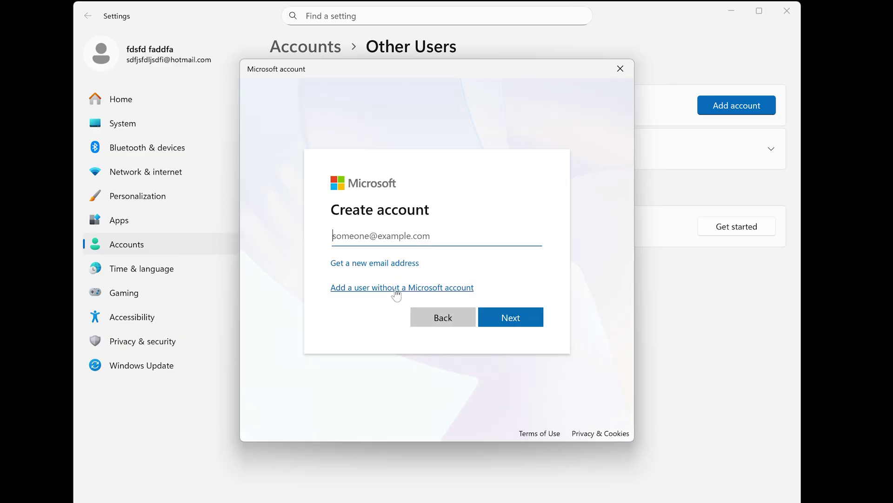
click(396, 290)
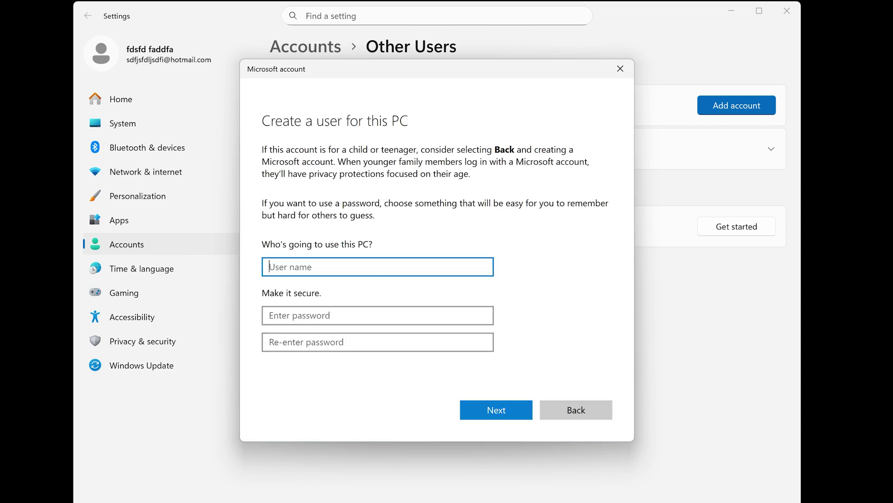
Enter the user name 'newaccount' and the account password
text(newaccount)
key(Tab)
text(•••••)
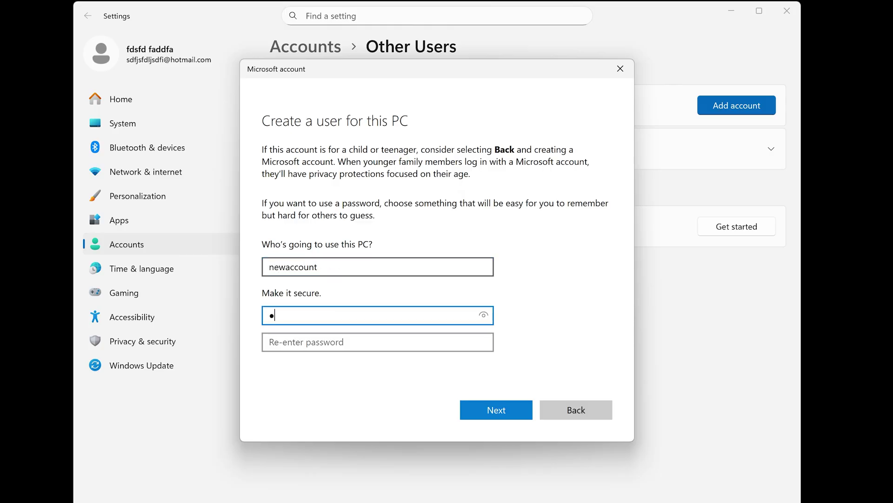
text(••••)
key(Tab)
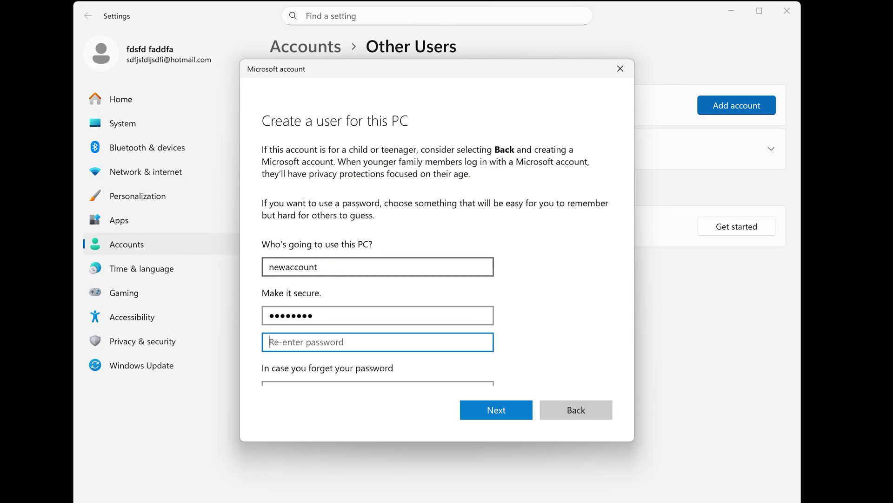
text(•••••••••)
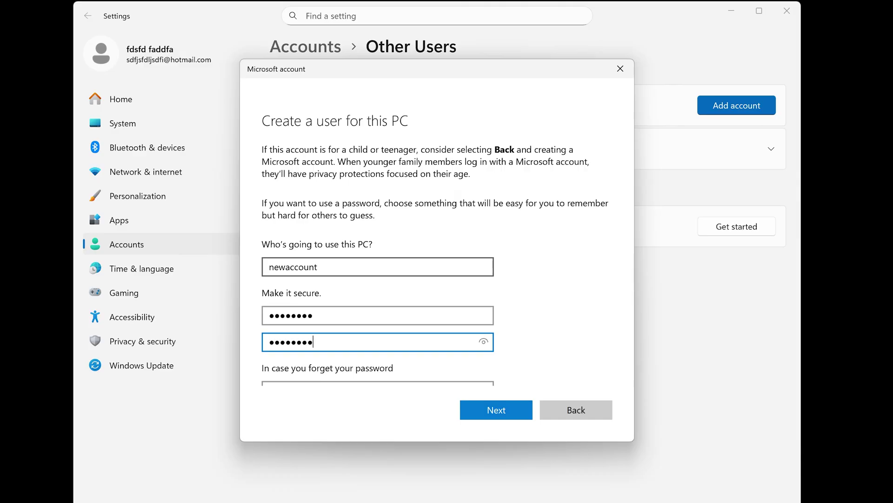
Choose the first pet's name and birth-city security questions and enter their answers
key(Tab)
key(alt+Down)
key(Down)
key(Return)
scroll(538, 303, down, 3)
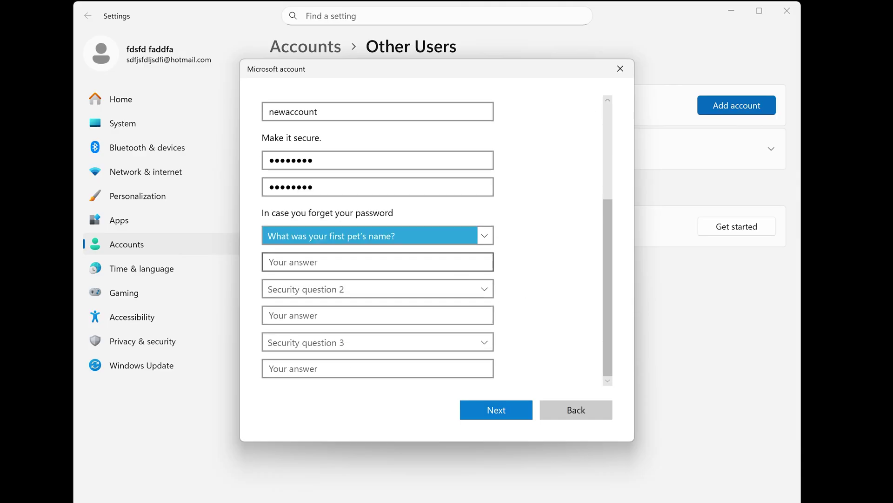
key(Tab)
text(fdssfd)
click(393, 291)
key(Down)
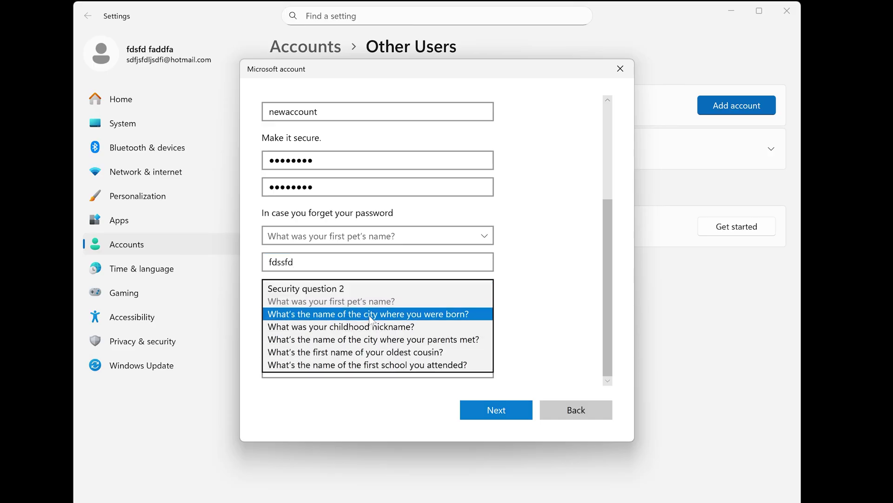
key(Return)
key(Tab)
text(fdddfs)
Answer the childhood nickname question, finish creating newaccount, and expand the other account's row
key(Tab)
key(alt+Down)
key(Down)
key(Return)
key(Tab)
text(dsfasdfh)
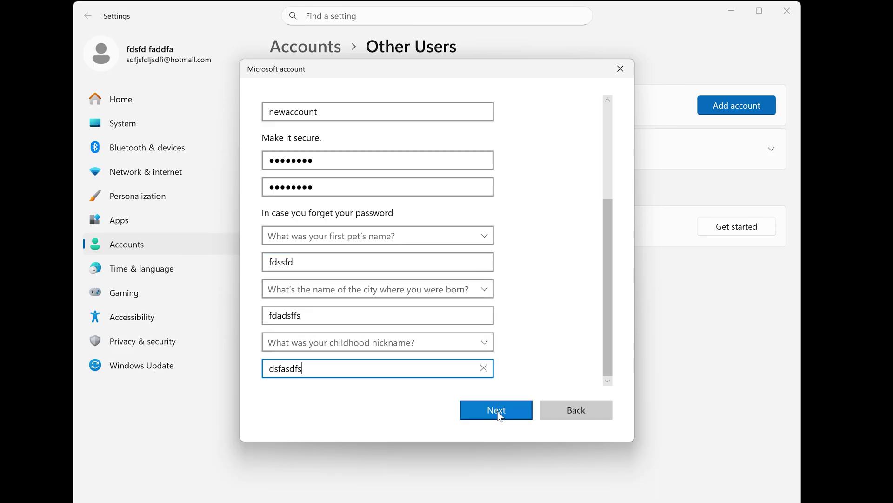
click(496, 412)
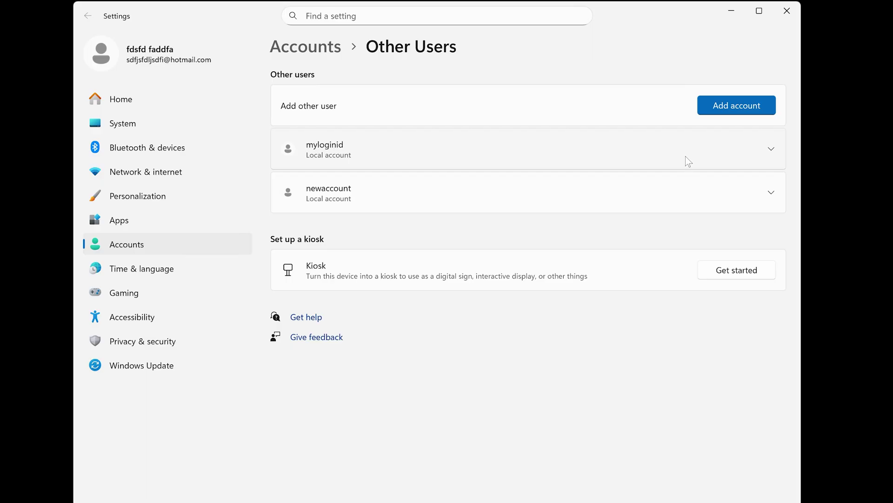
click(758, 154)
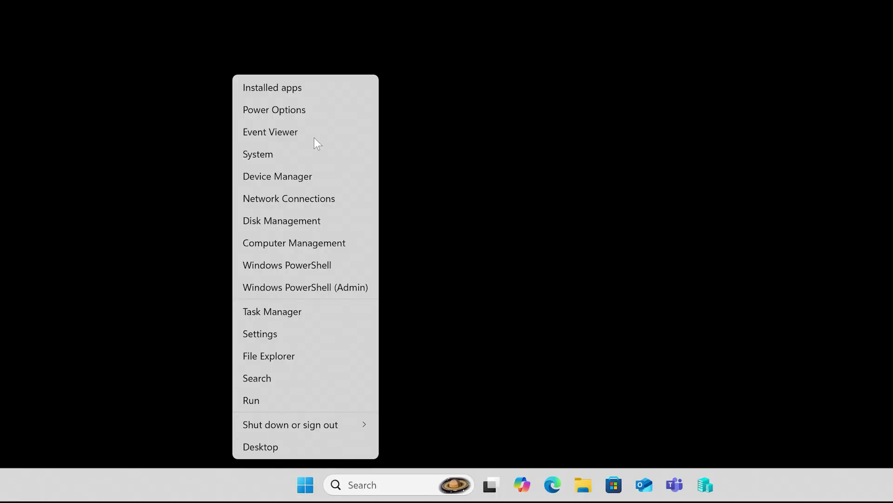
Go from System's Advanced system settings to the User Profiles list
click(714, 167)
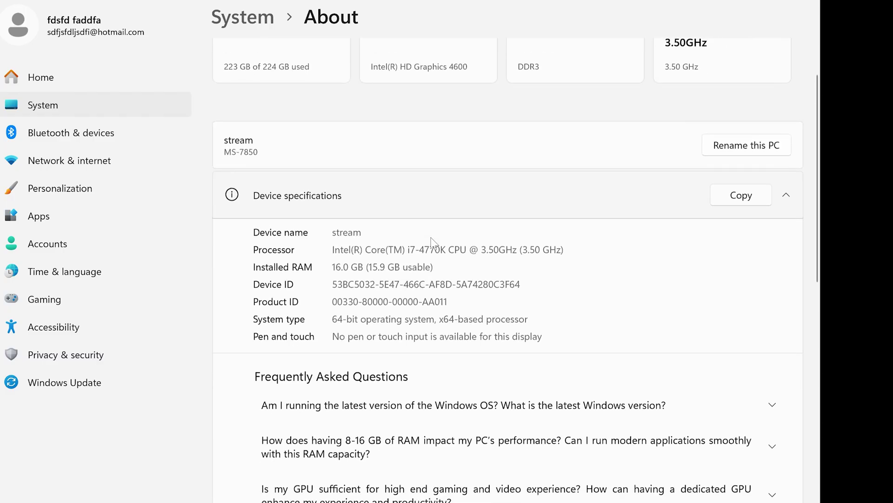
scroll(536, 383, down, 3)
click(536, 380)
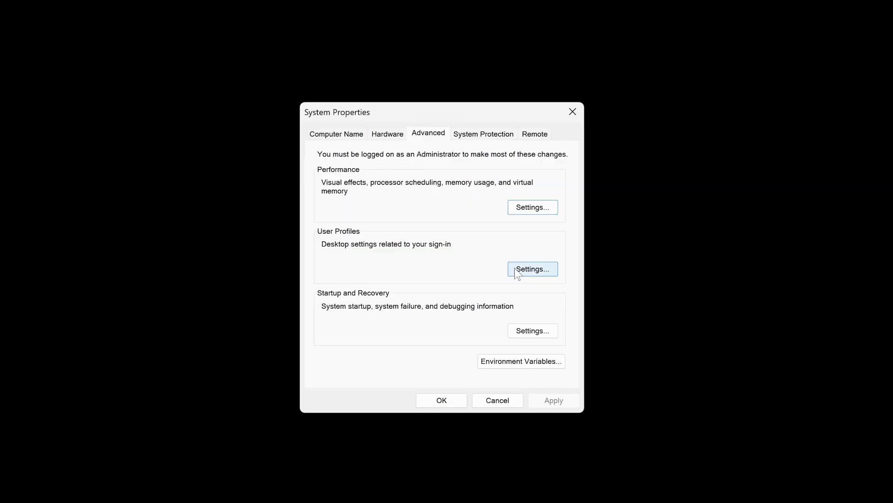
click(520, 269)
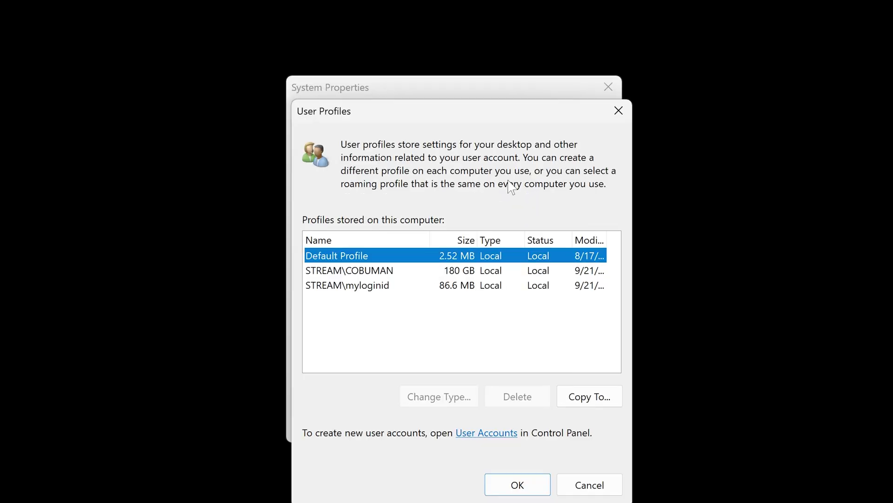
Select the other local user's stored profile, delete it, and confirm
click(383, 289)
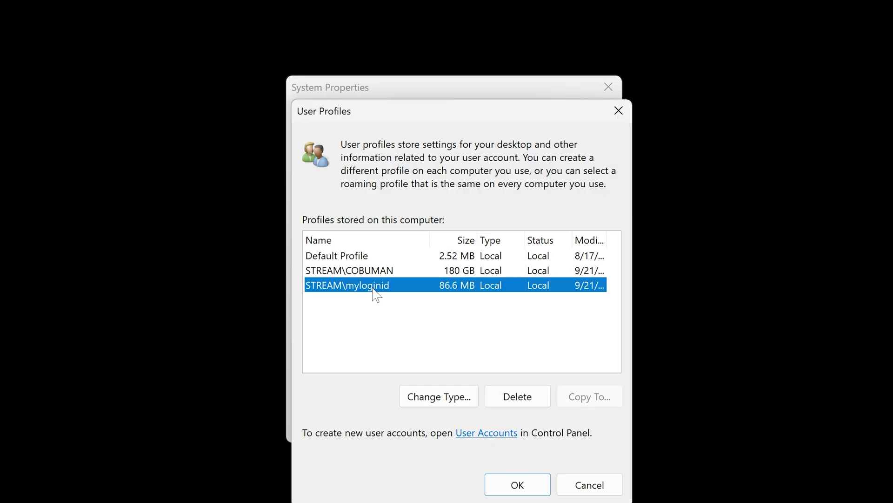
click(514, 393)
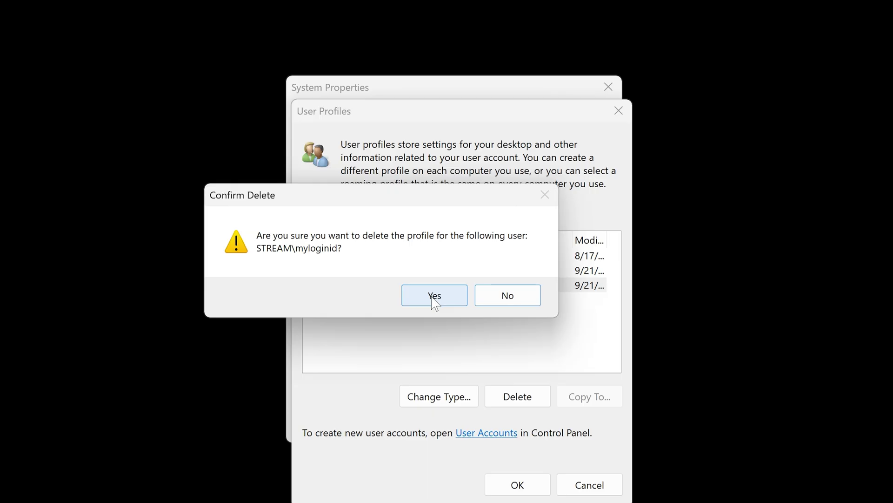
click(434, 298)
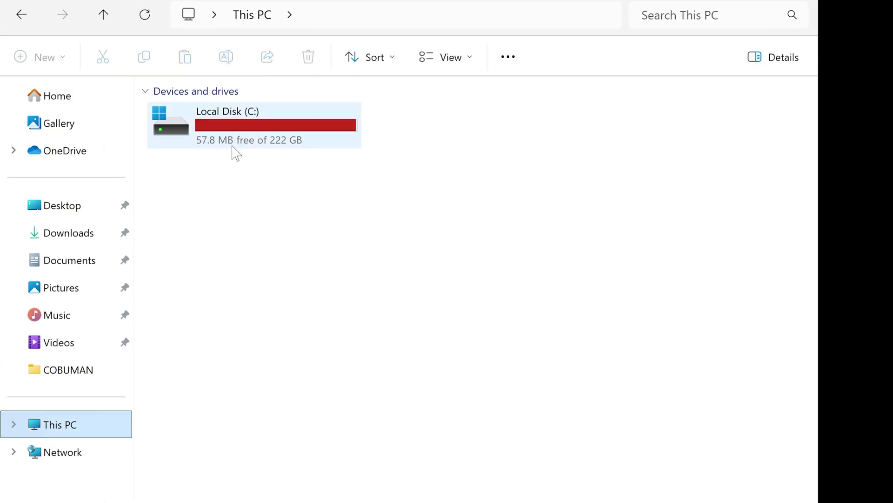
Browse to C:\Users and inspect the main user's profile folder and its full path
double_click(269, 128)
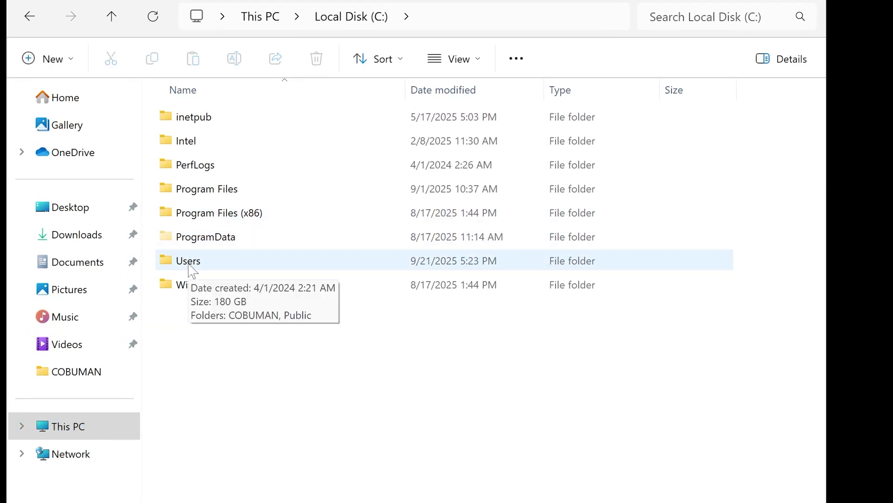
double_click(191, 269)
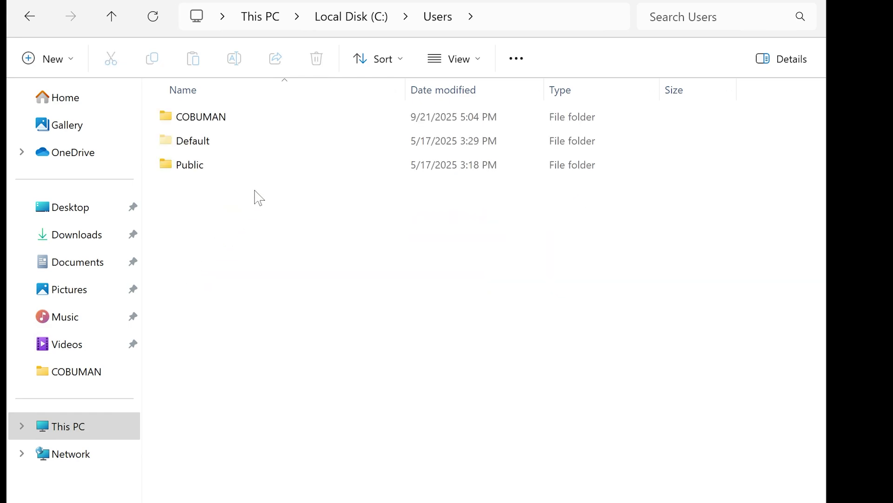
click(228, 124)
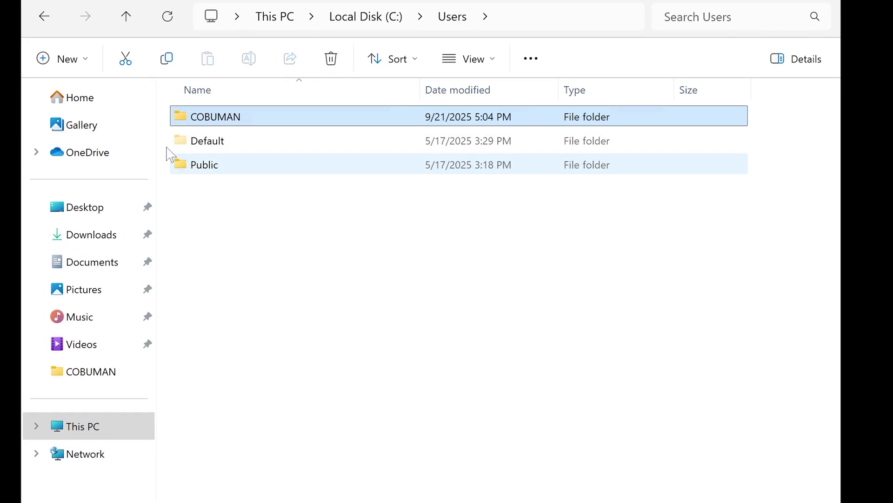
click(274, 340)
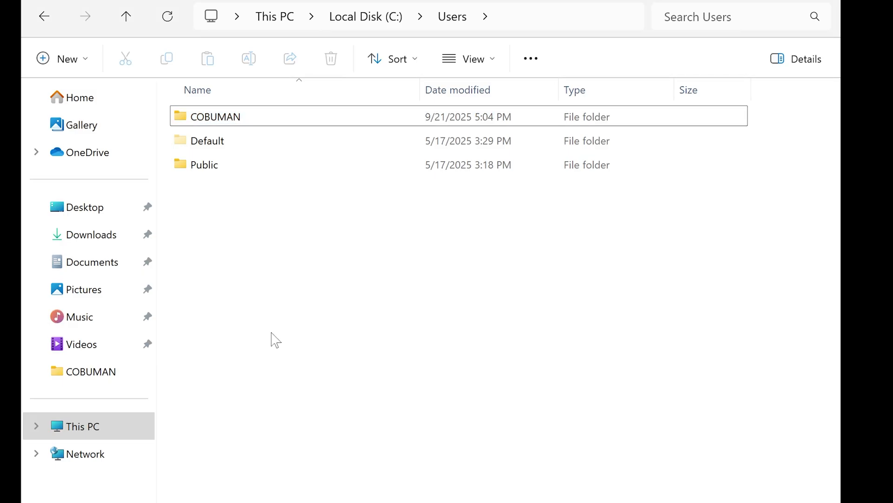
click(253, 116)
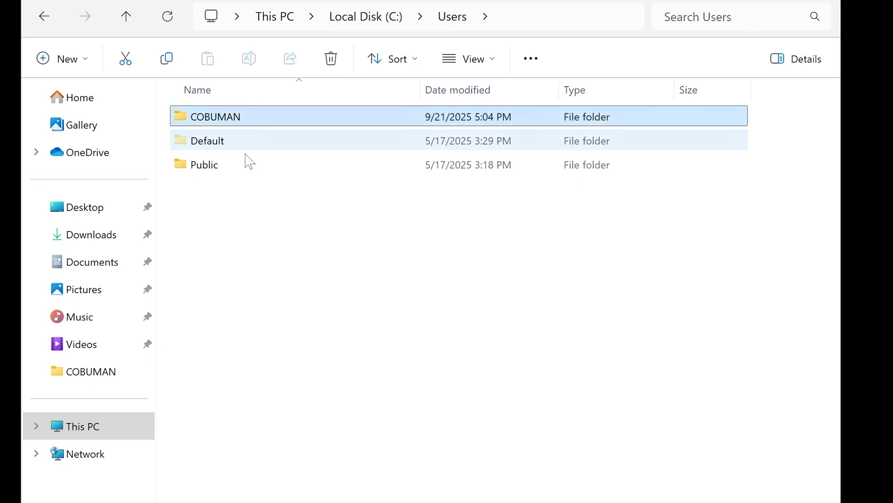
click(585, 28)
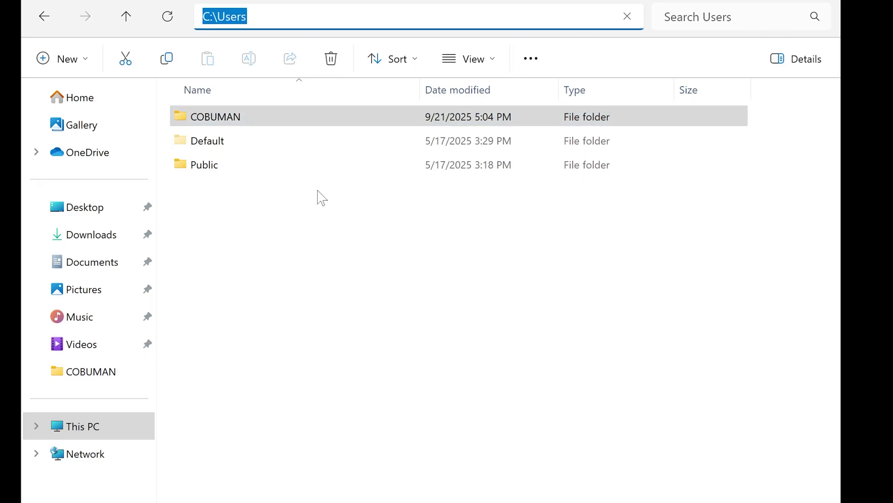
click(263, 217)
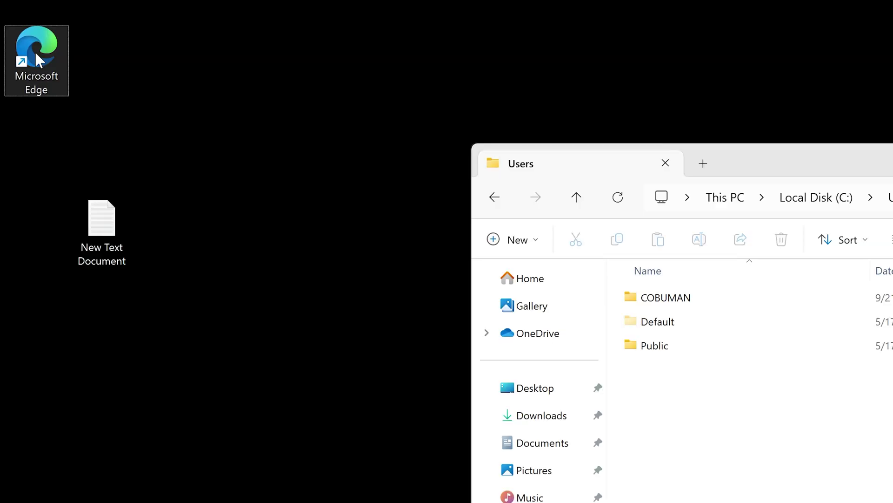
Launch Edge with Run as different user, signing in with the newaccount credentials
right_click(36, 54)
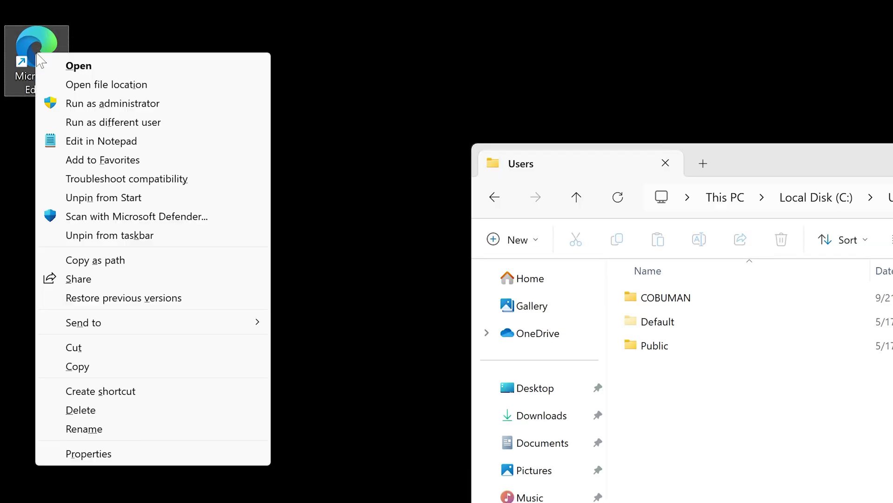
click(103, 124)
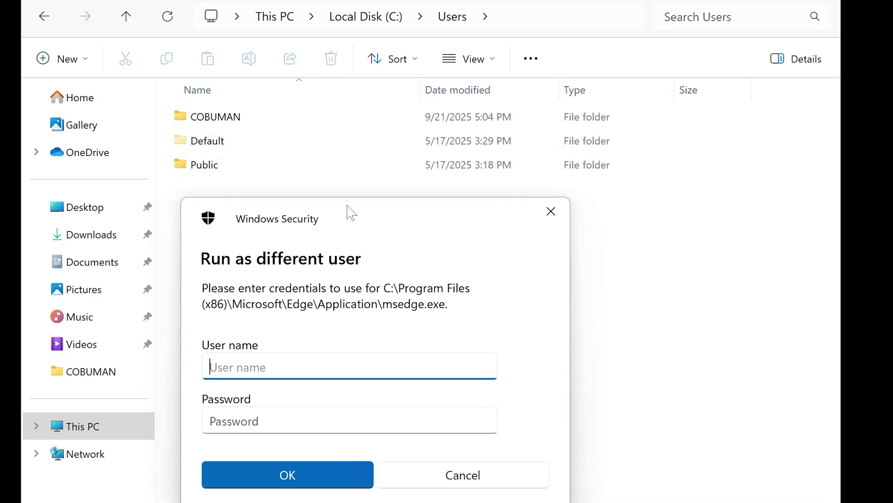
drag(351, 213, 347, 201)
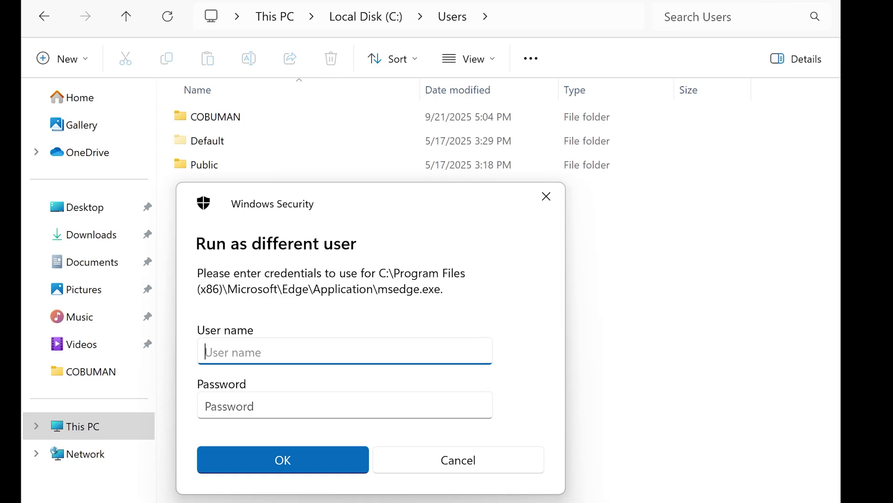
text(newaccount)
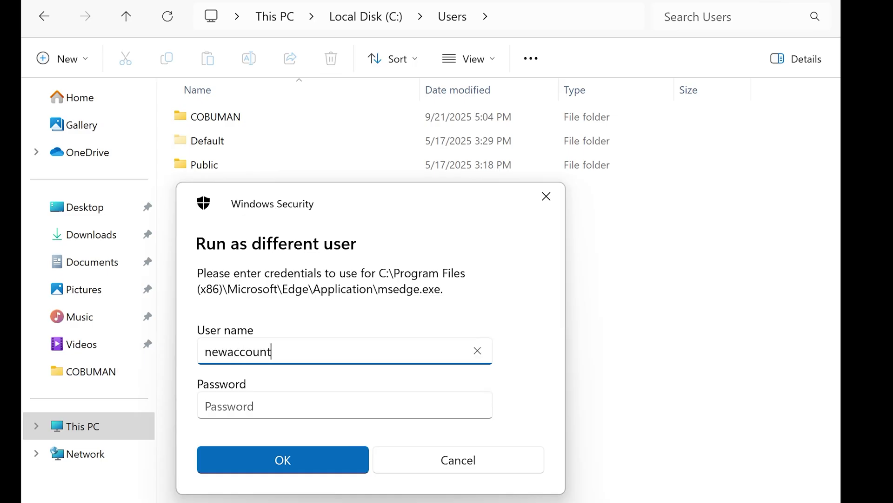
key(Tab)
text(p)
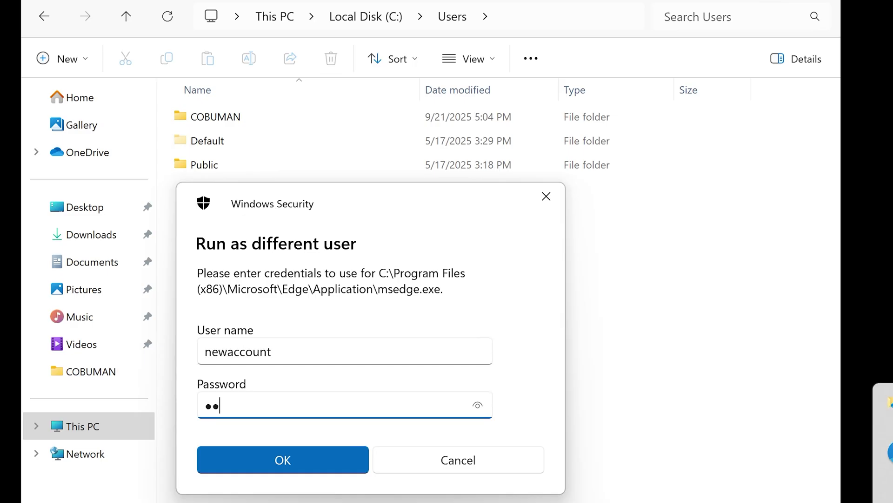
text(d)
key(Return)
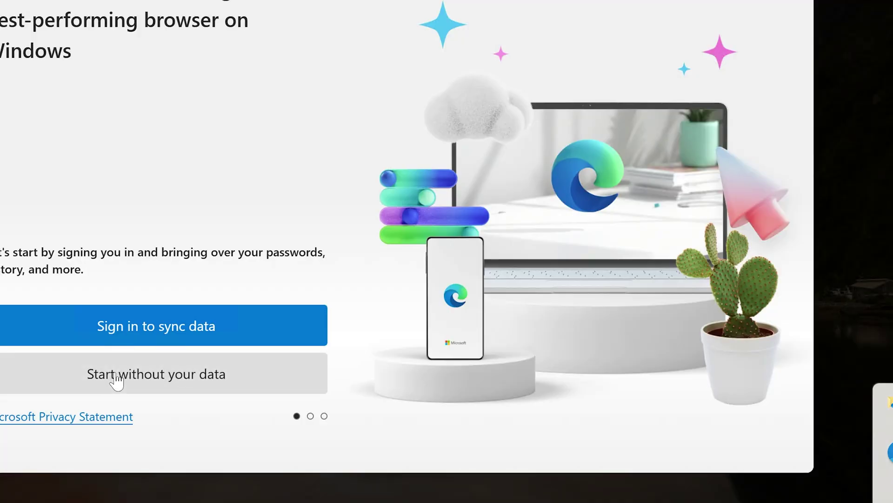
Skip sync sign-in and data sharing, and finish Edge's welcome setup
click(116, 380)
click(115, 378)
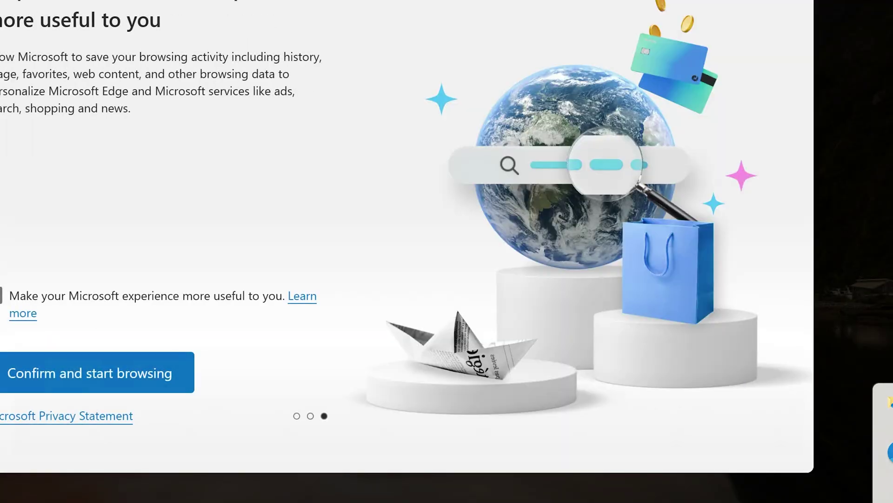
click(106, 377)
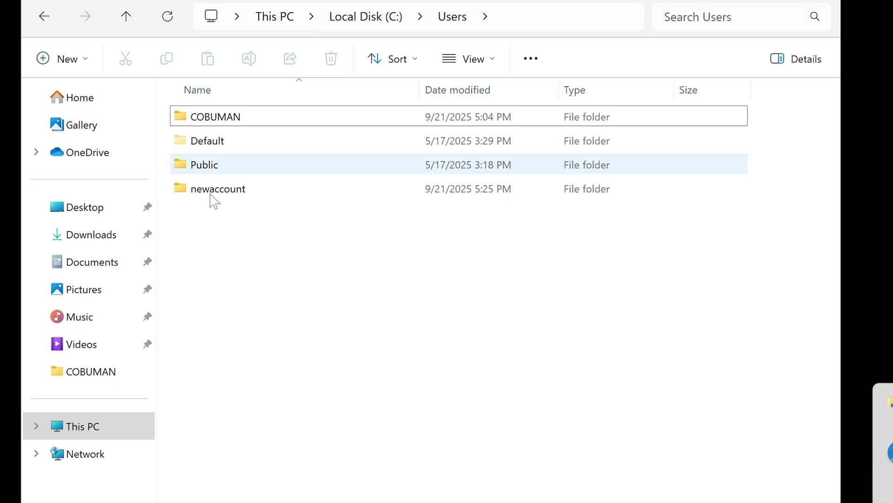
Open the newaccount folder in C:\Users, granting permanent access when prompted
click(234, 191)
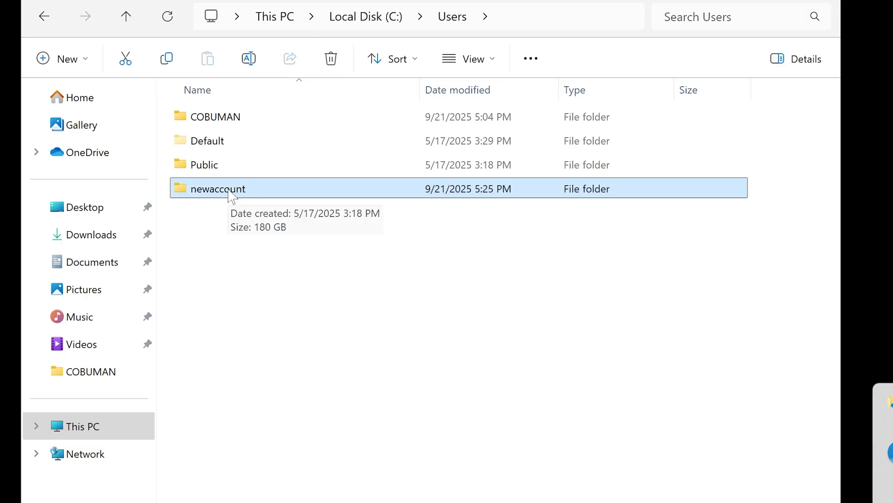
double_click(230, 191)
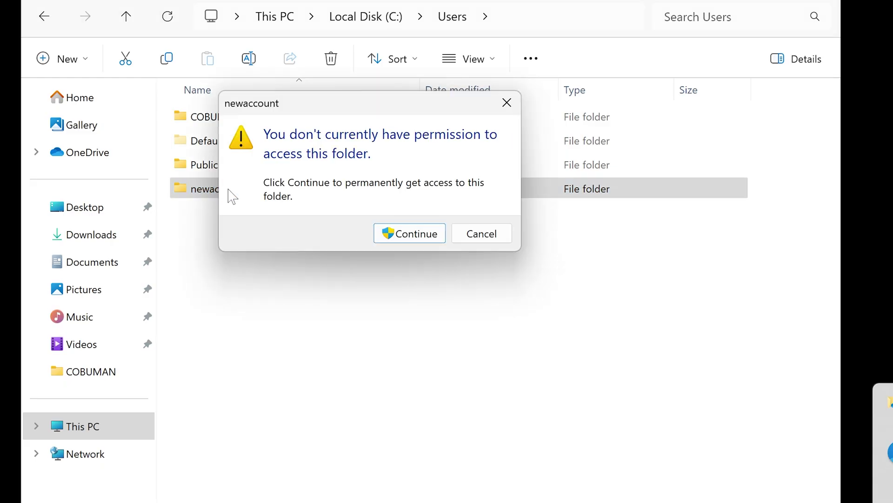
drag(375, 116, 336, 229)
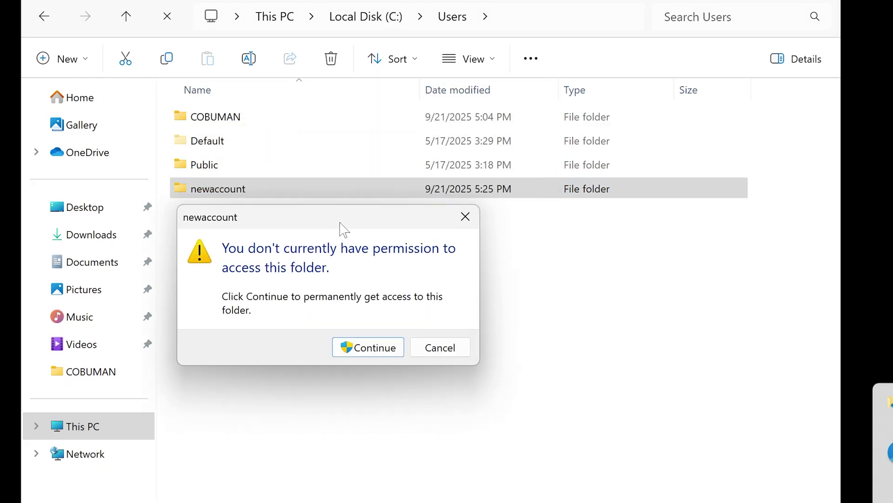
click(375, 349)
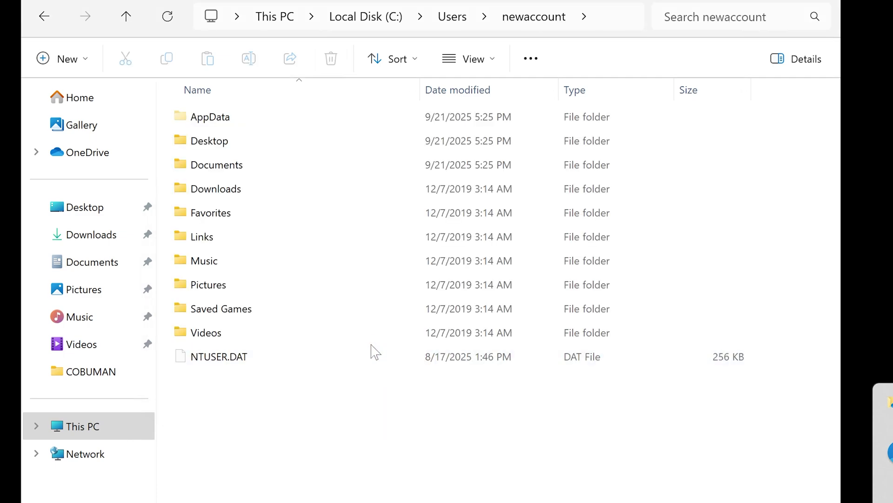
Browse into AppData\Local\Microsoft\Edge\User Data and scroll through its contents
double_click(233, 121)
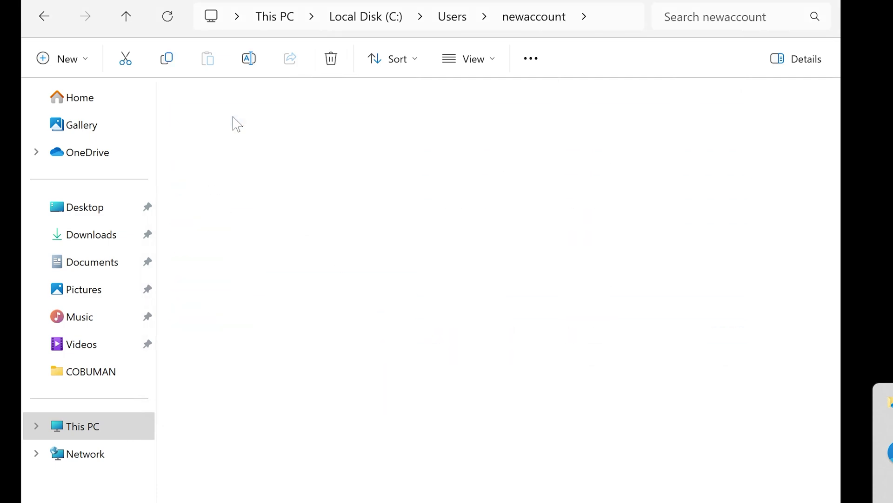
double_click(232, 122)
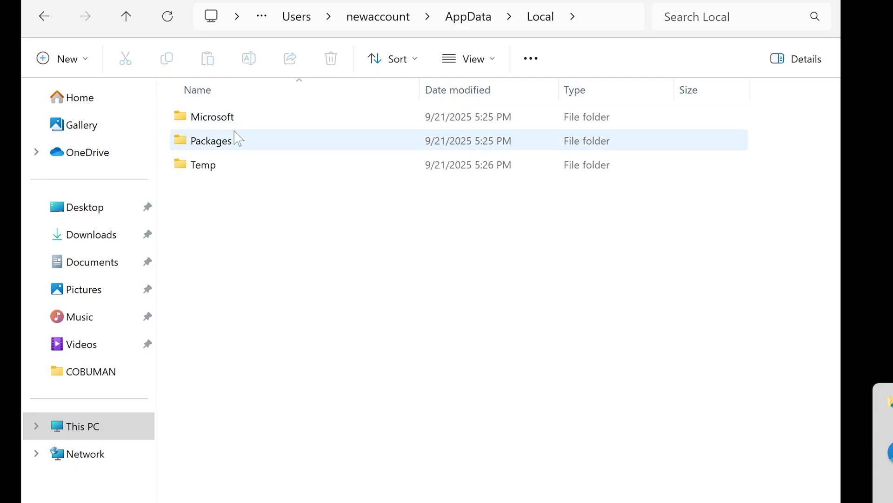
double_click(233, 122)
double_click(227, 141)
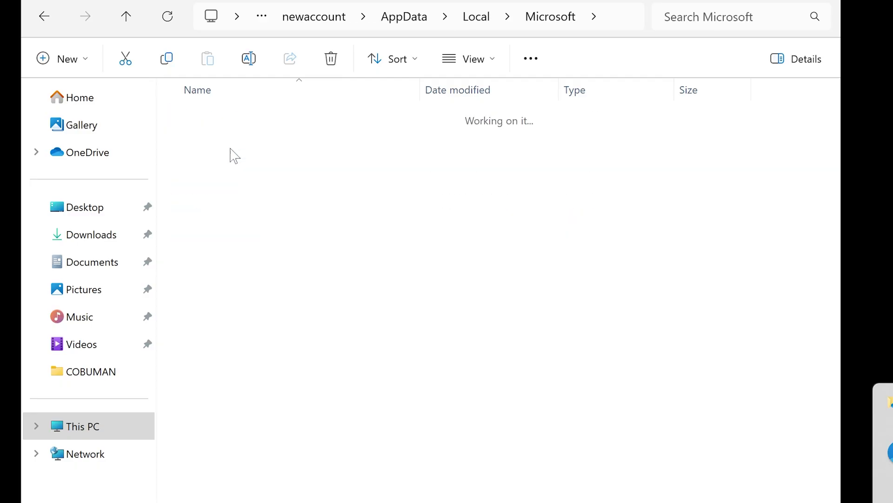
double_click(255, 121)
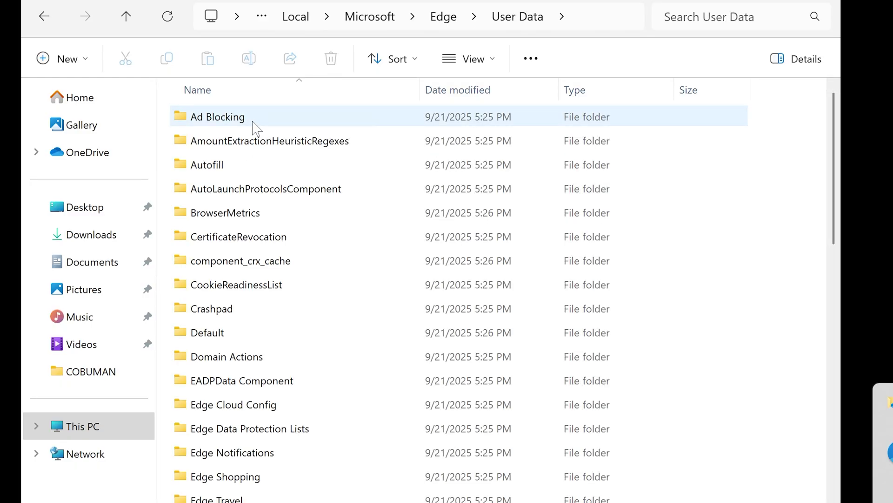
scroll(278, 298, down, 5)
scroll(278, 302, down, 8)
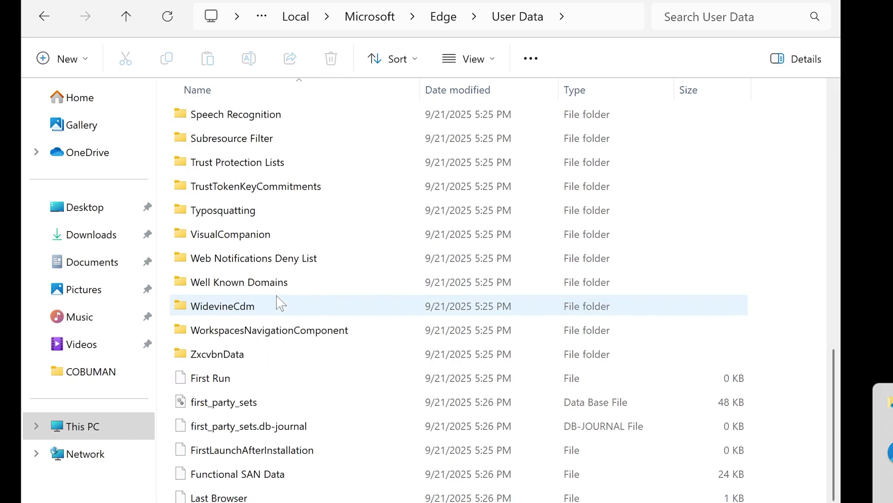
scroll(279, 302, up, 4)
scroll(278, 302, up, 10)
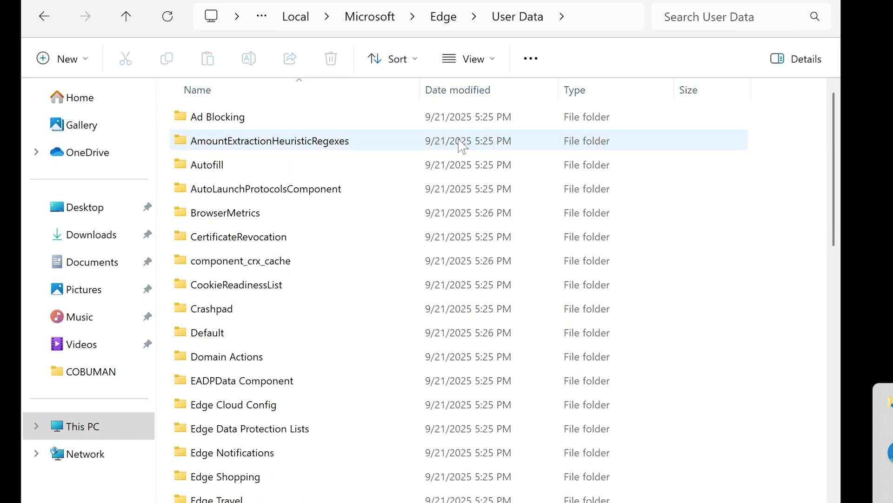
scroll(477, 182, down, 12)
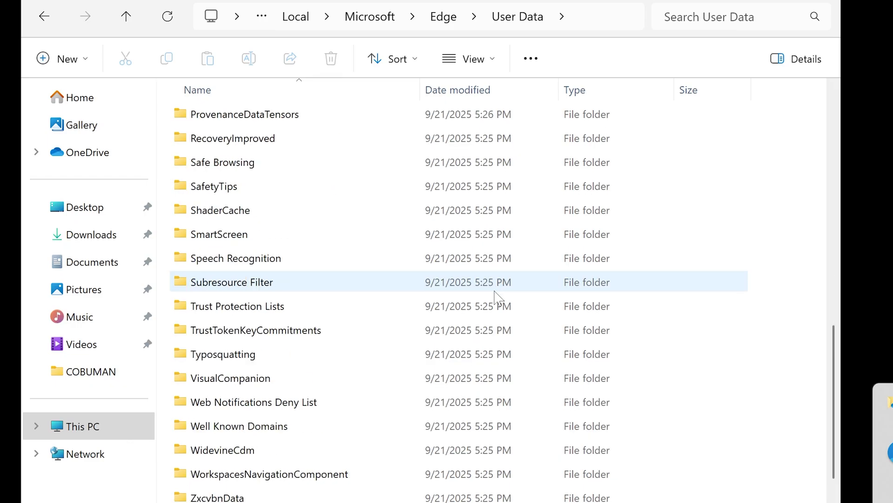
click(44, 17)
Go back up to C:\Users\newaccount and select the Documents and Desktop folders
click(44, 16)
click(44, 17)
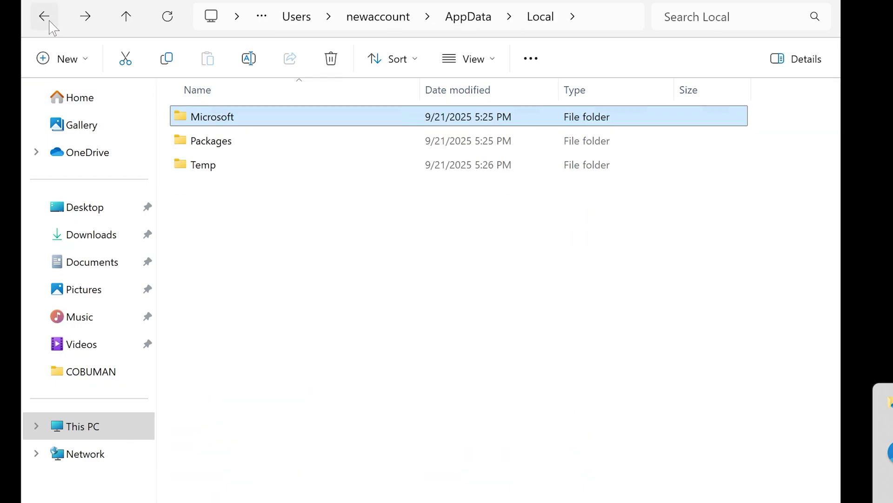
click(49, 21)
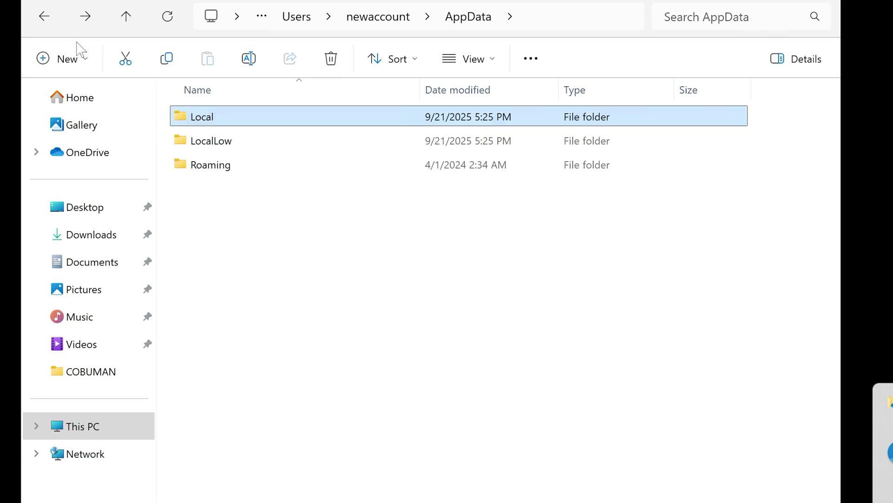
click(45, 17)
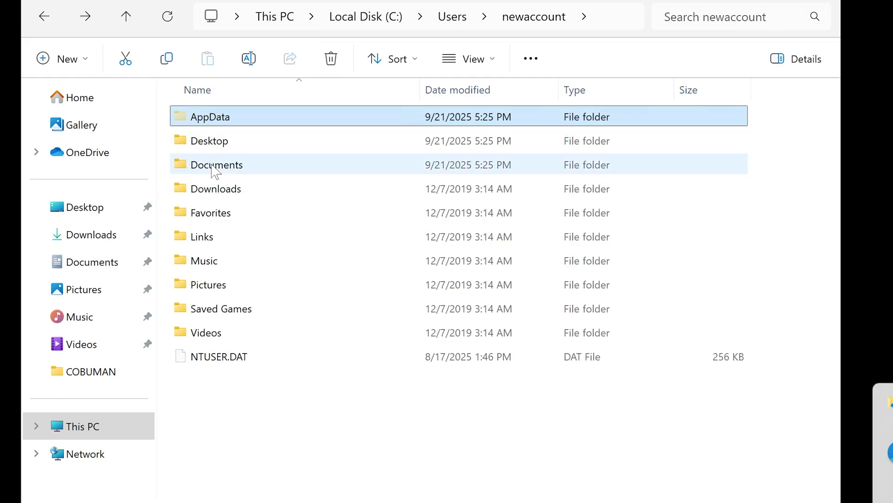
click(237, 171)
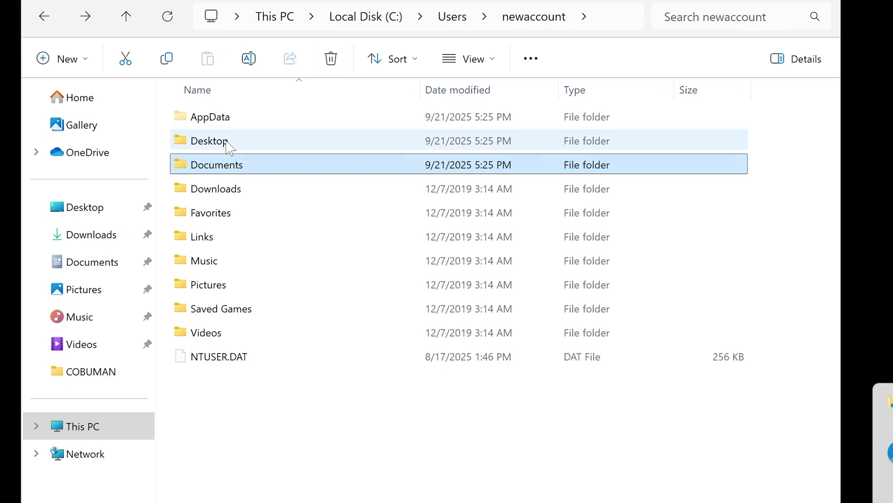
click(225, 148)
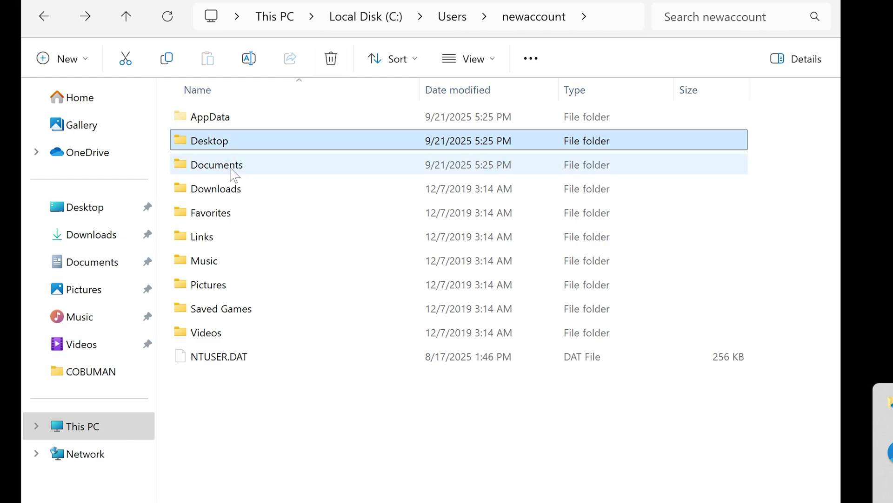